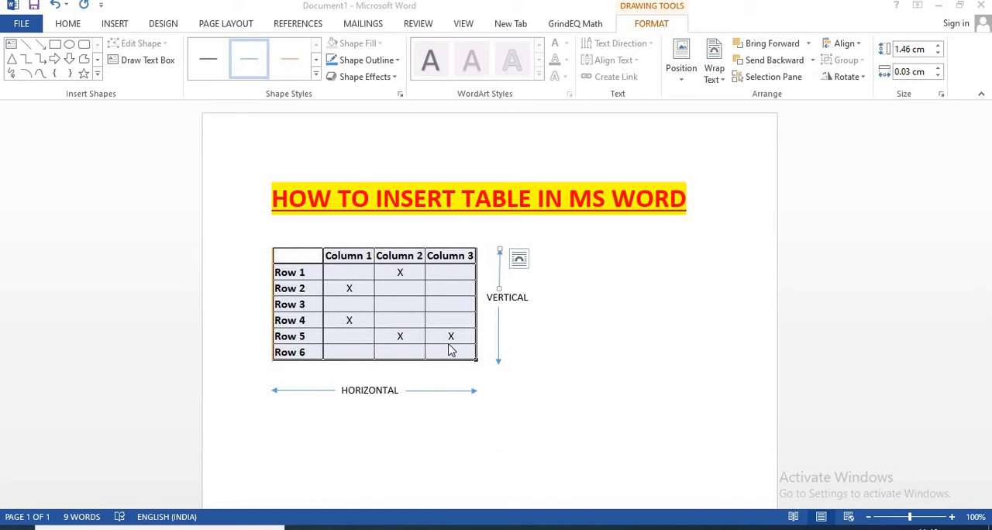
{"action": "type", "text": "X"}
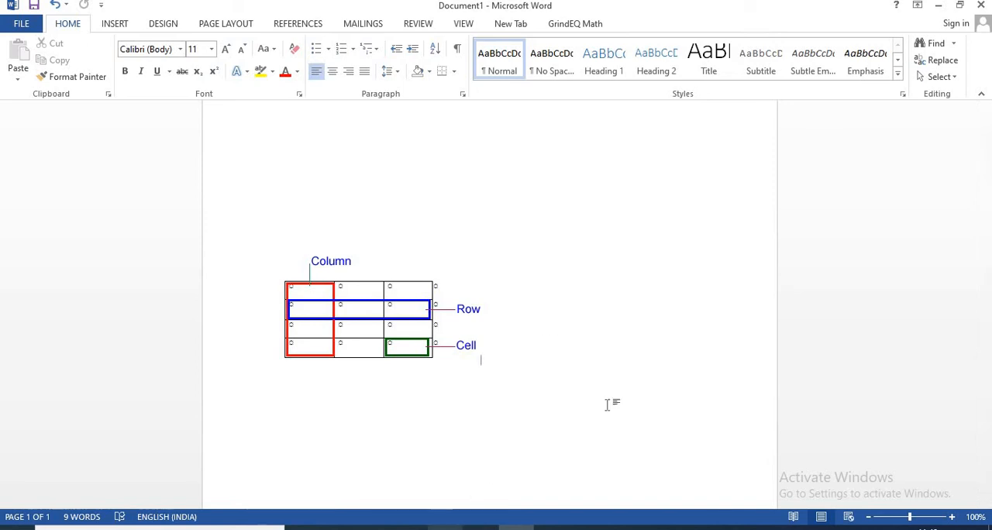
- Insert a blank table with 3 columns and 4 rows below the Column/Row/Cell diagram
{"action": "scroll", "coordinate": [648, 425], "scroll_direction": "down", "scroll_amount": 1}
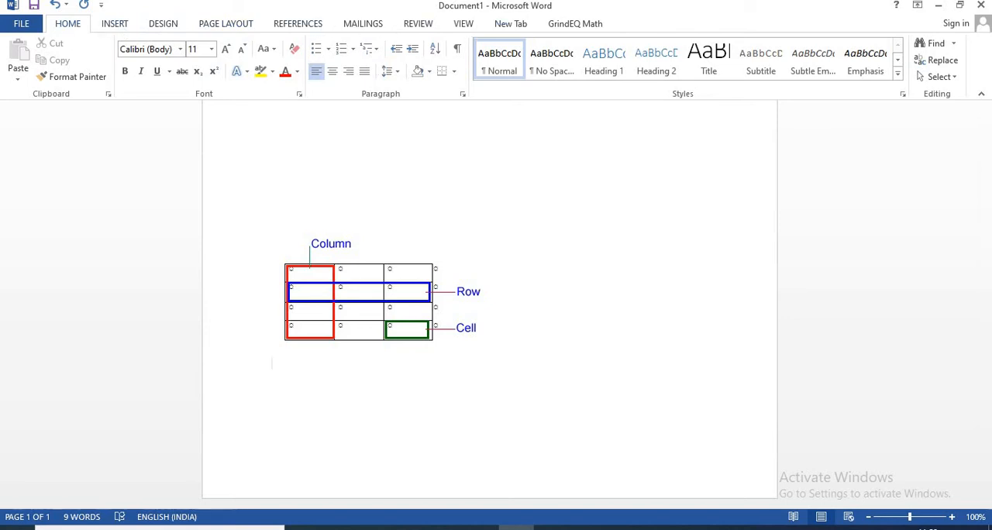
{"action": "left_click", "coordinate": [113, 24]}
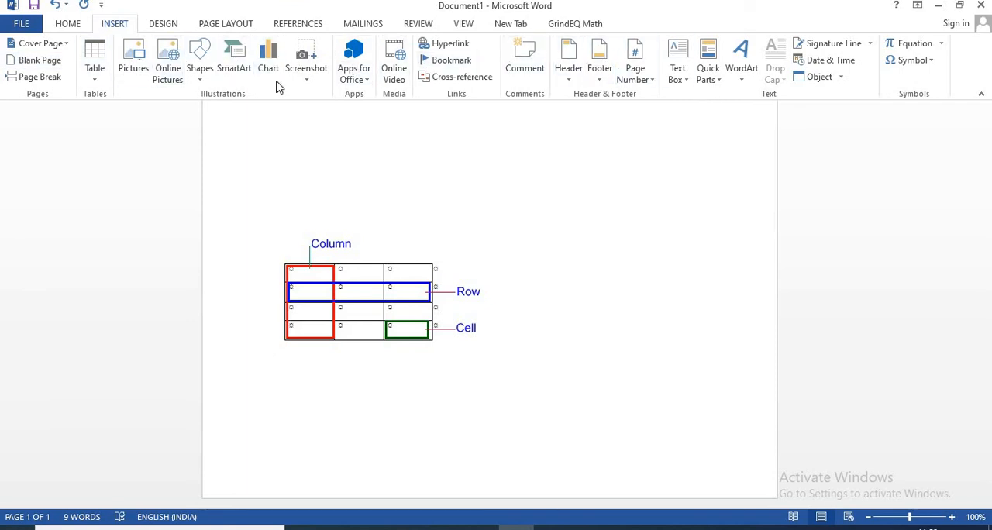
{"action": "left_click", "coordinate": [60, 28]}
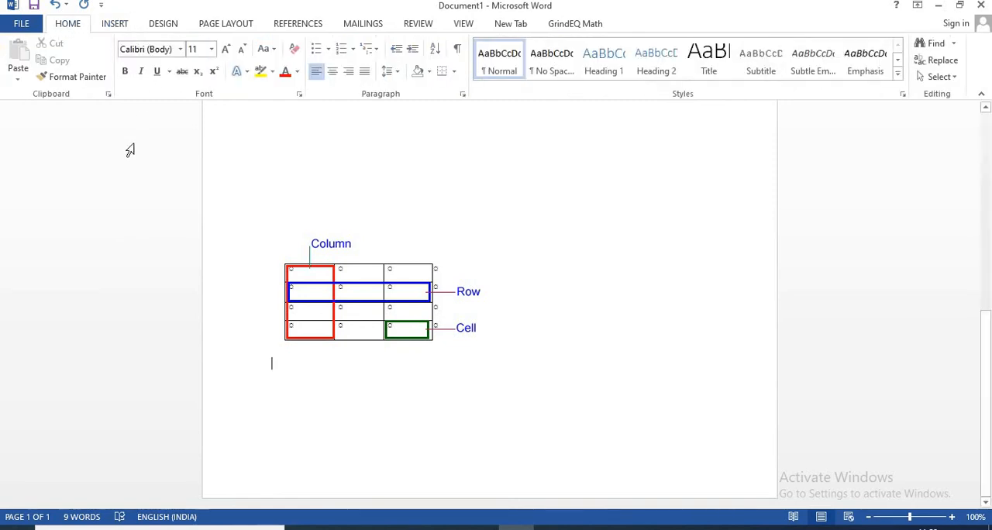
{"action": "left_click", "coordinate": [122, 27]}
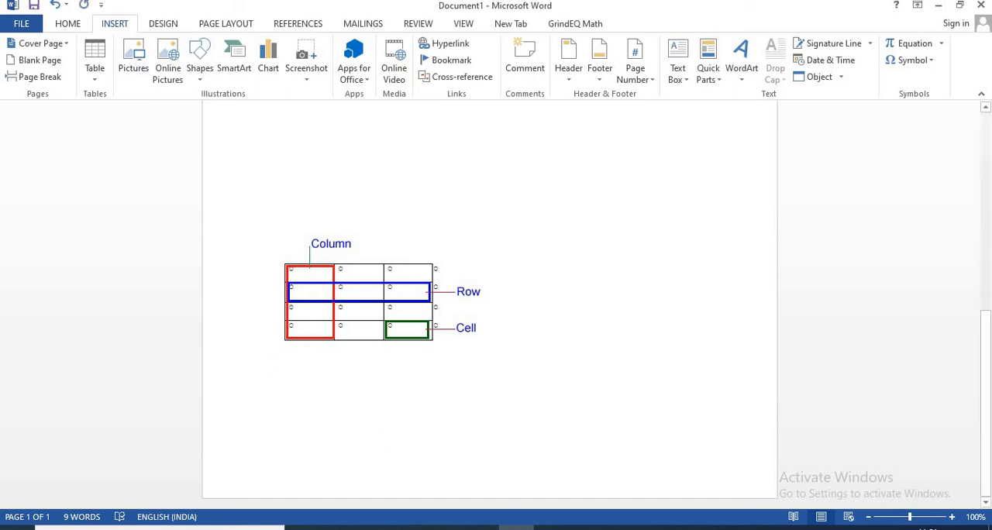
{"action": "left_click", "coordinate": [258, 401]}
{"action": "left_click", "coordinate": [95, 68]}
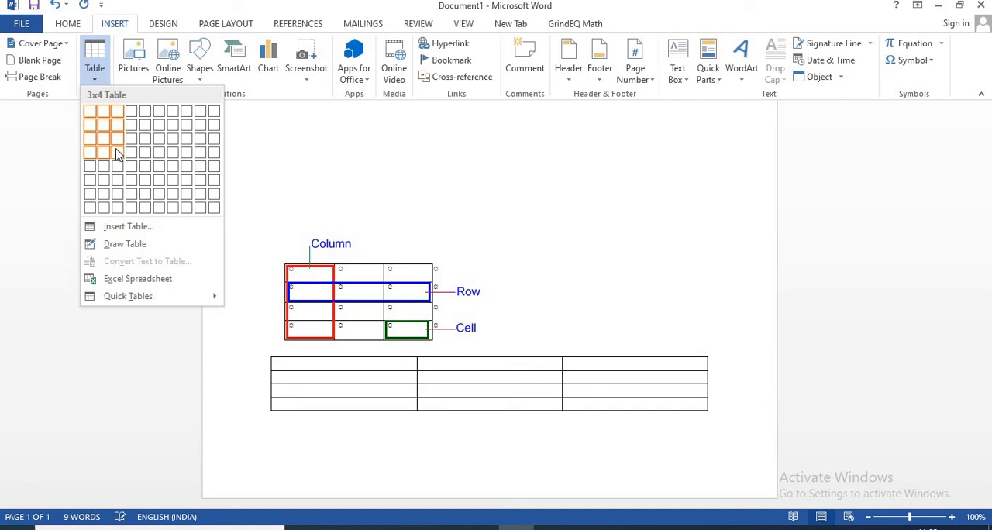
{"action": "left_click", "coordinate": [112, 154]}
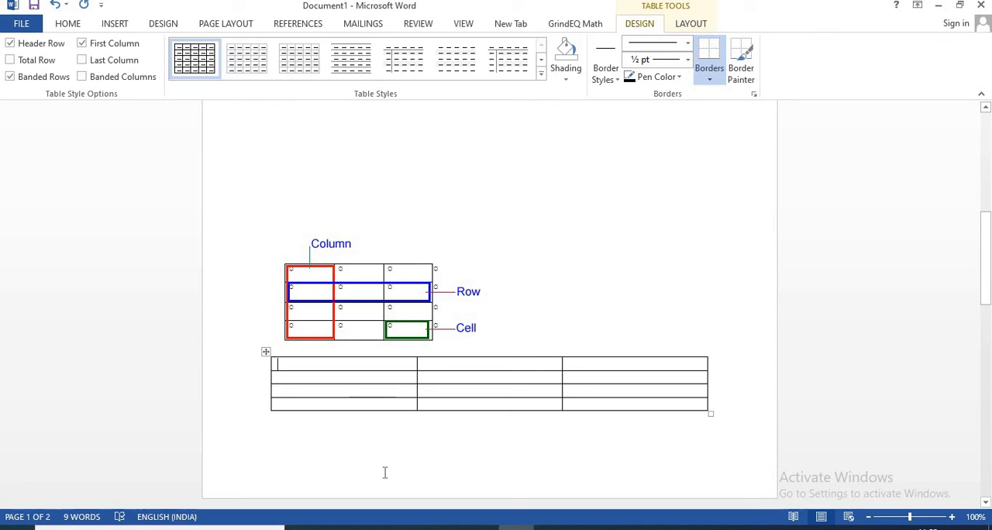
- Fill the new table's first row with the headings SR NO, SUBJECT and MARKS
{"action": "type", "text": "SR NO"}
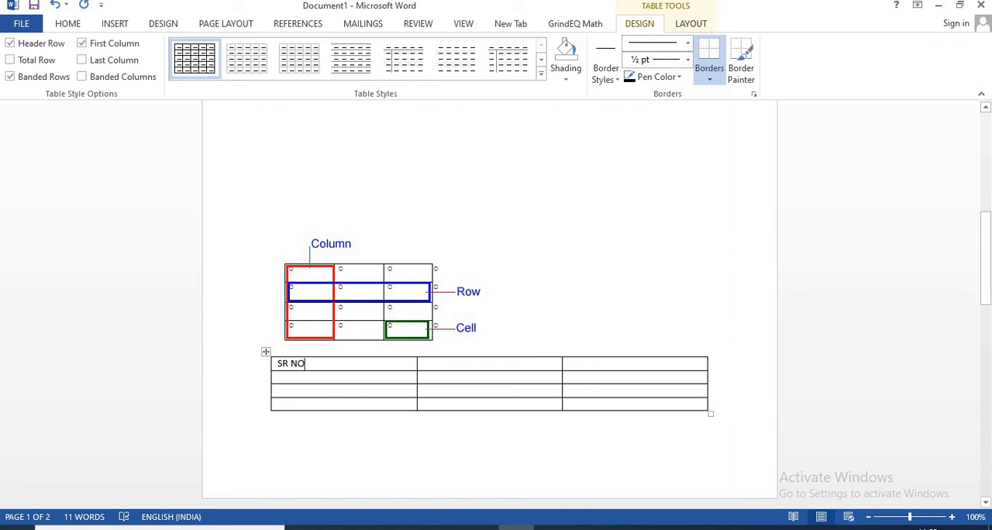
{"action": "left_click", "coordinate": [436, 366]}
{"action": "type", "text": "SUBJECT"}
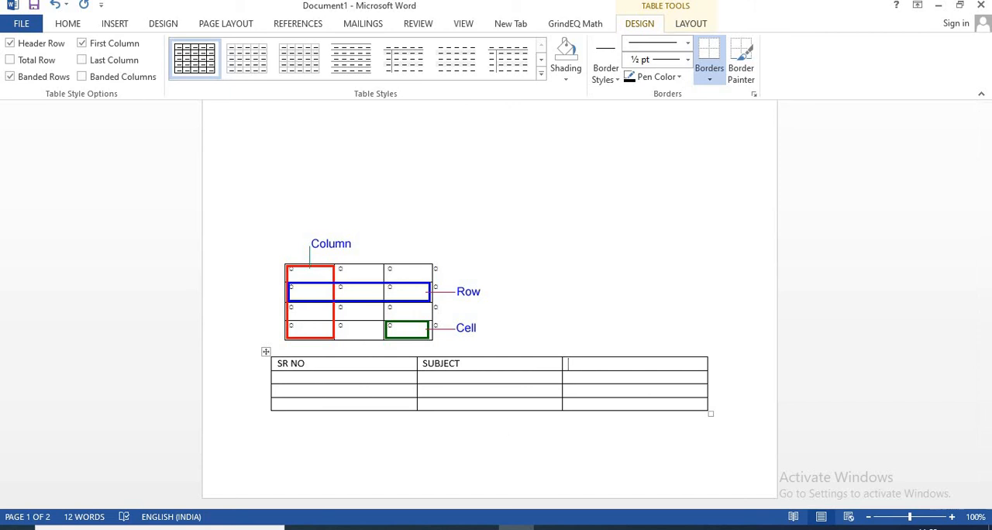
{"action": "type", "text": "MARKS"}
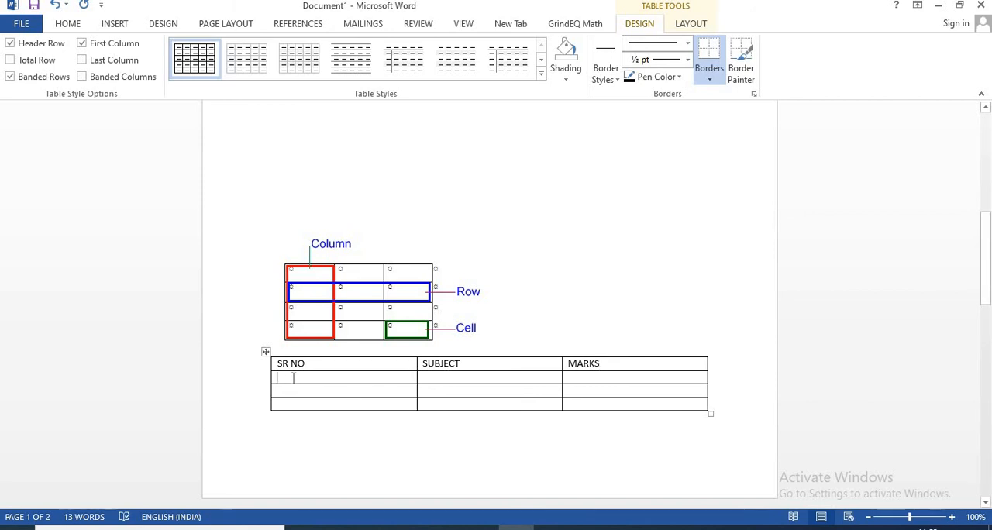
- Fill the row below the headings with 1., ENGLISH and 30
{"action": "type", "text": "1."}
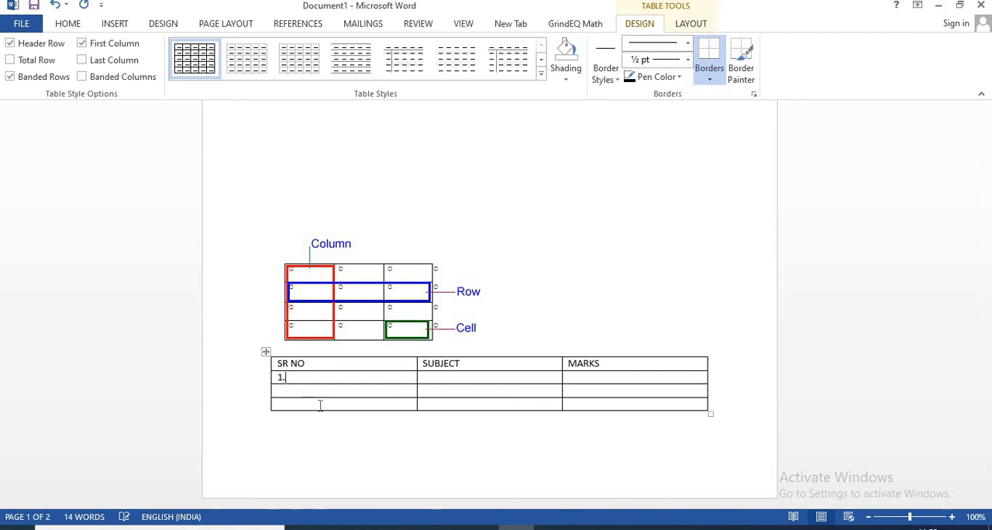
{"action": "left_click", "coordinate": [456, 376]}
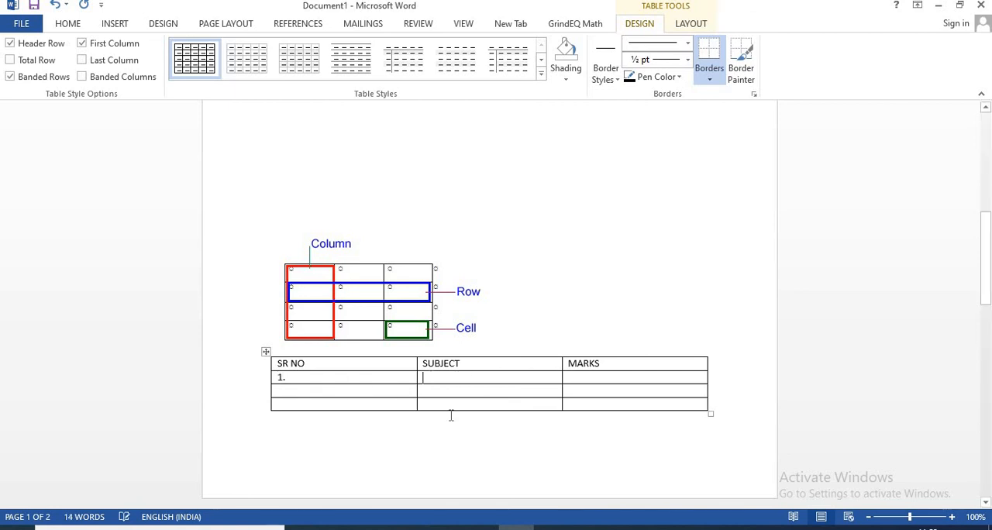
{"action": "type", "text": "ENGLISH"}
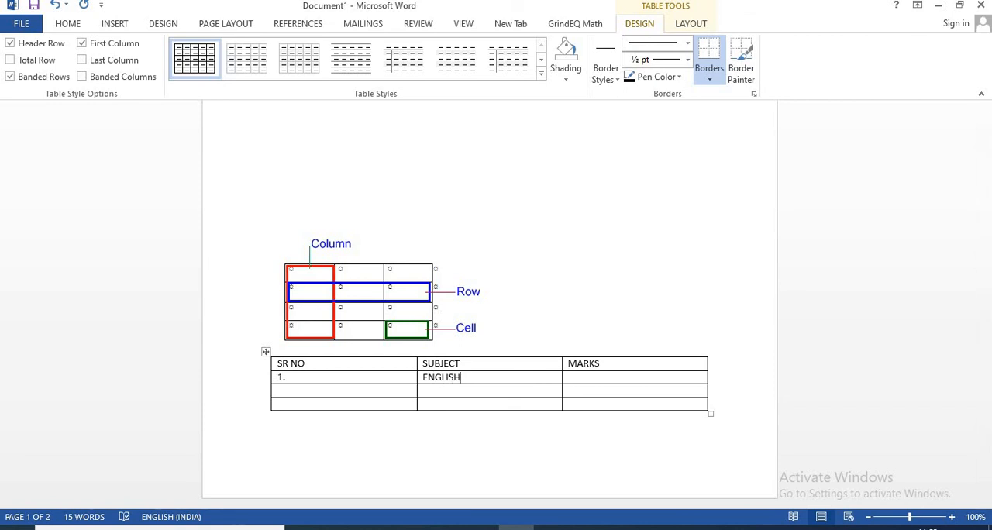
{"action": "key", "text": "Tab"}
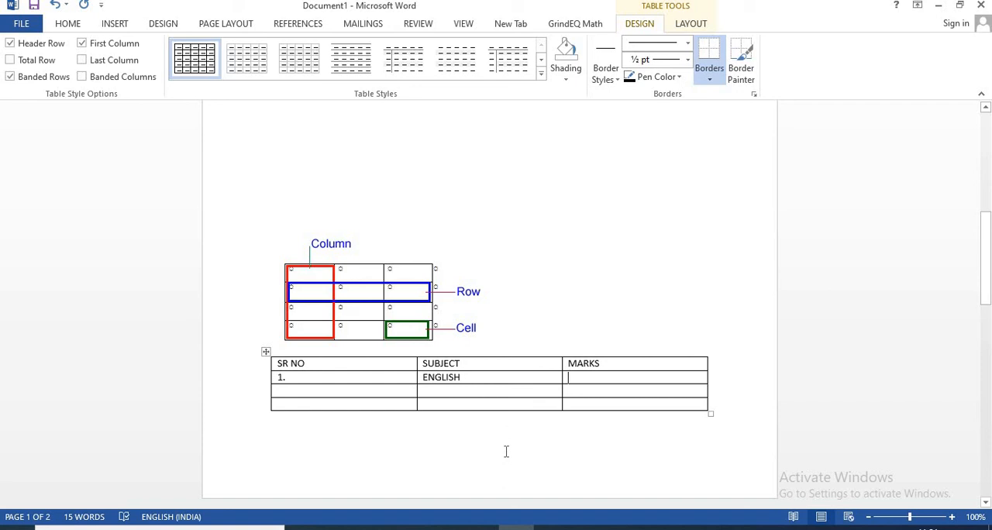
{"action": "type", "text": "30"}
{"action": "type", "text": "2."}
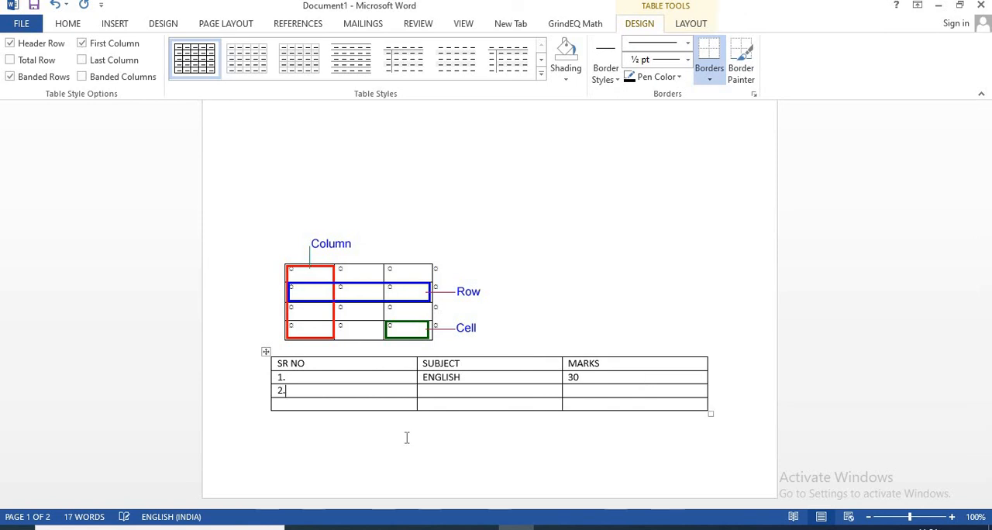
- Fill the table's third row with 2., MATHEMATICS and 40
{"action": "key", "text": "Tab"}
{"action": "type", "text": "HINDI"}
{"action": "key", "text": "BackSpace"}
{"action": "key", "text": "BackSpace"}
{"action": "key", "text": "BackSpace"}
{"action": "key", "text": "BackSpace"}
{"action": "key", "text": "BackSpace"}
{"action": "type", "text": "MATHEMATICS "}
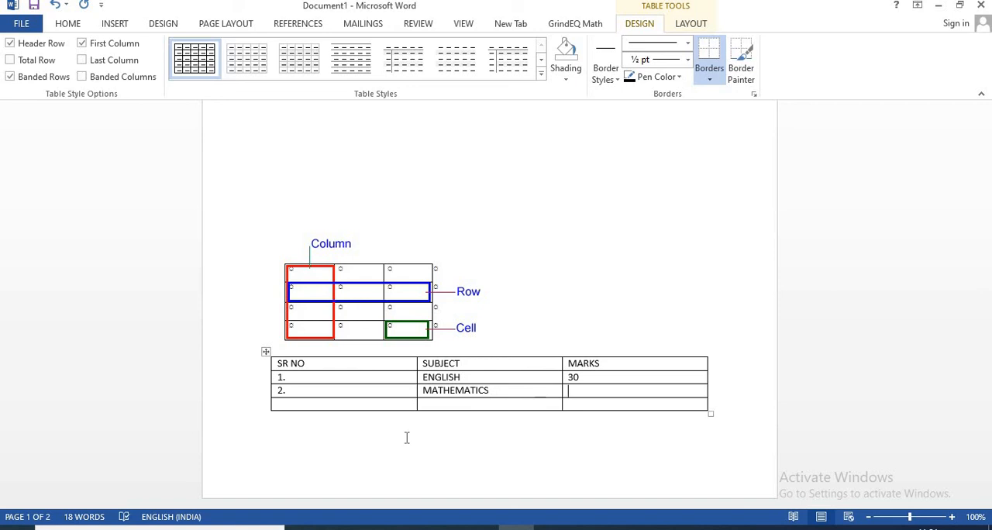
{"action": "type", "text": "40"}
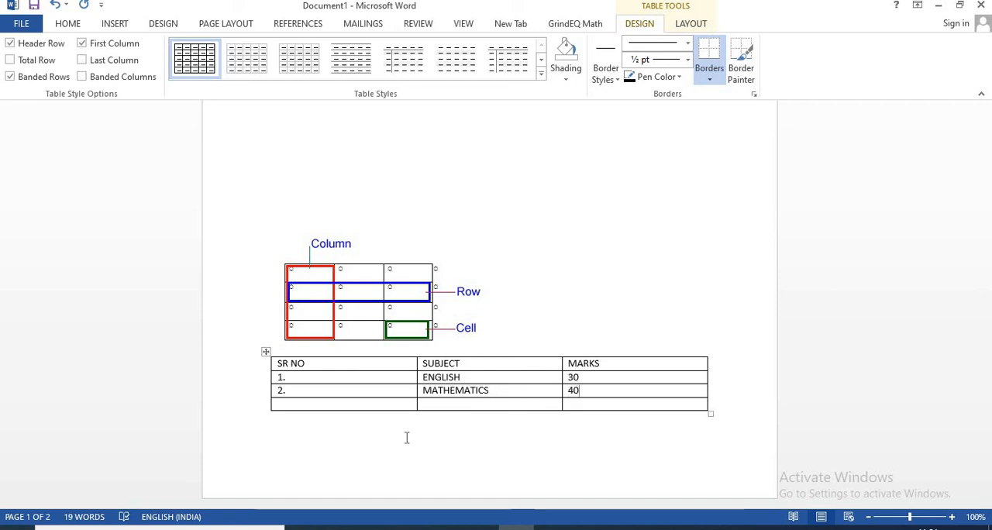
- Fill the table's last row with 3., SCIENCE and 45
{"action": "key", "text": "Down"}
{"action": "key", "text": "Left"}
{"action": "key", "text": "Left"}
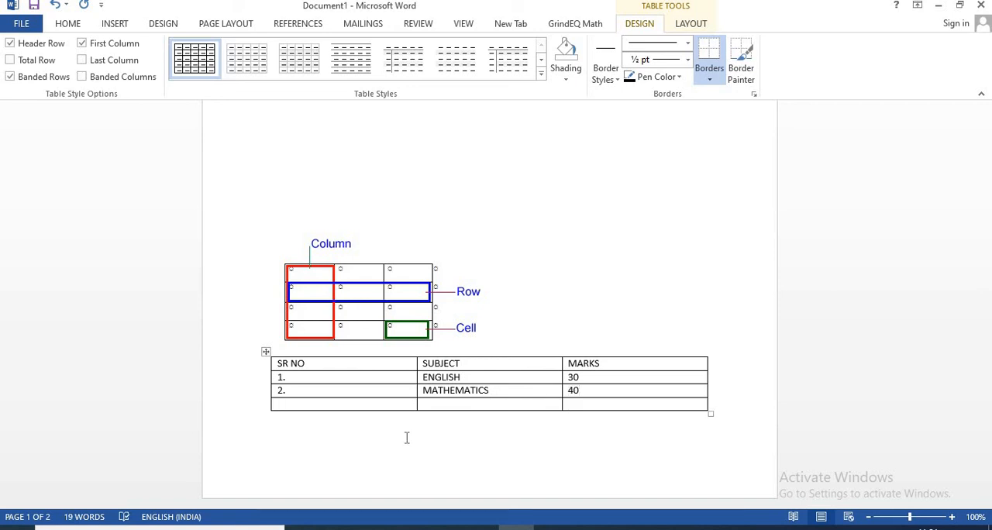
{"action": "type", "text": "3."}
{"action": "key", "text": "Tab"}
{"action": "type", "text": "SCIENCE"}
{"action": "key", "text": "Tab"}
{"action": "type", "text": "45"}
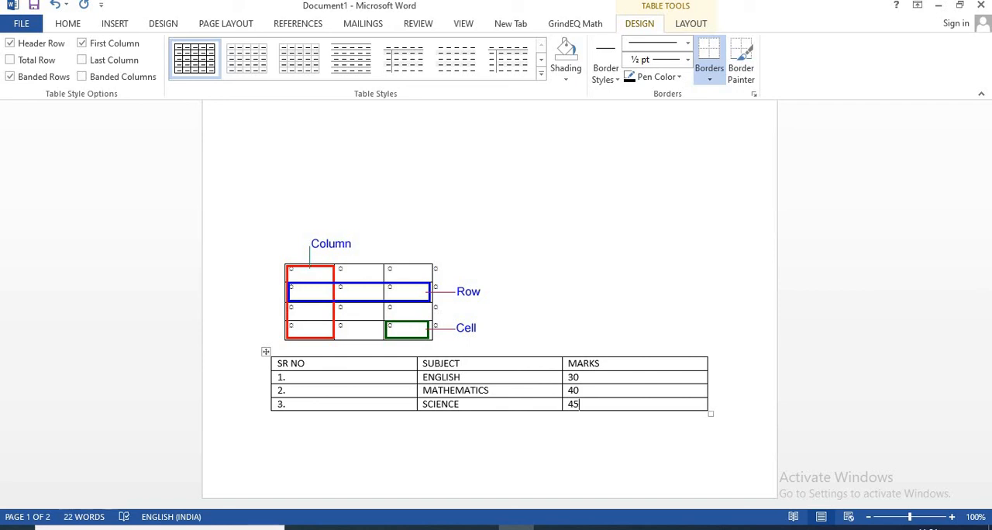